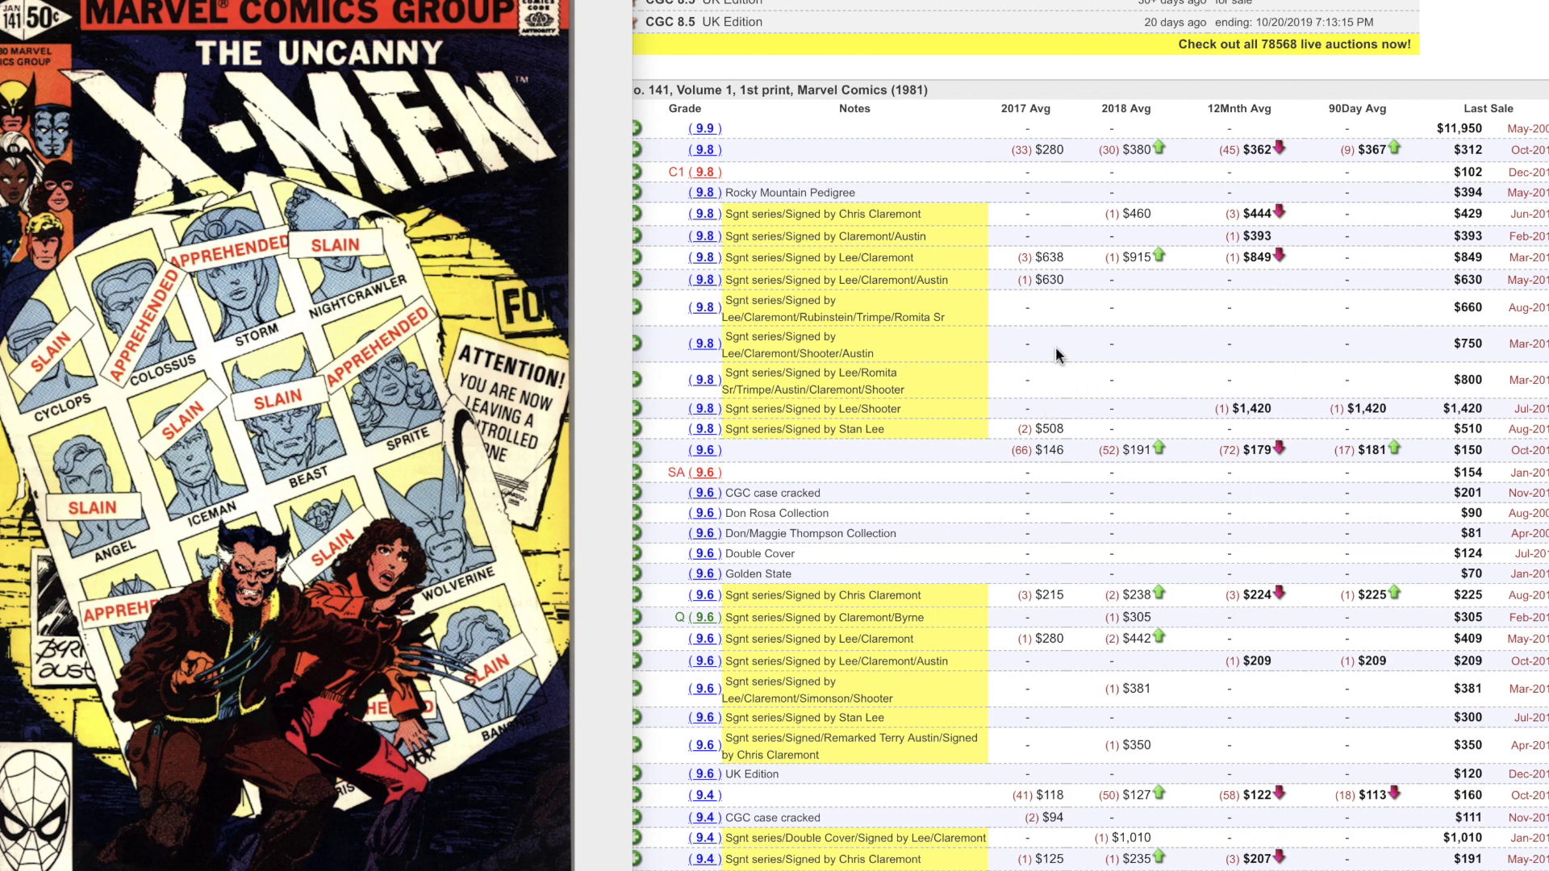
scroll(917, 445, "down", 1)
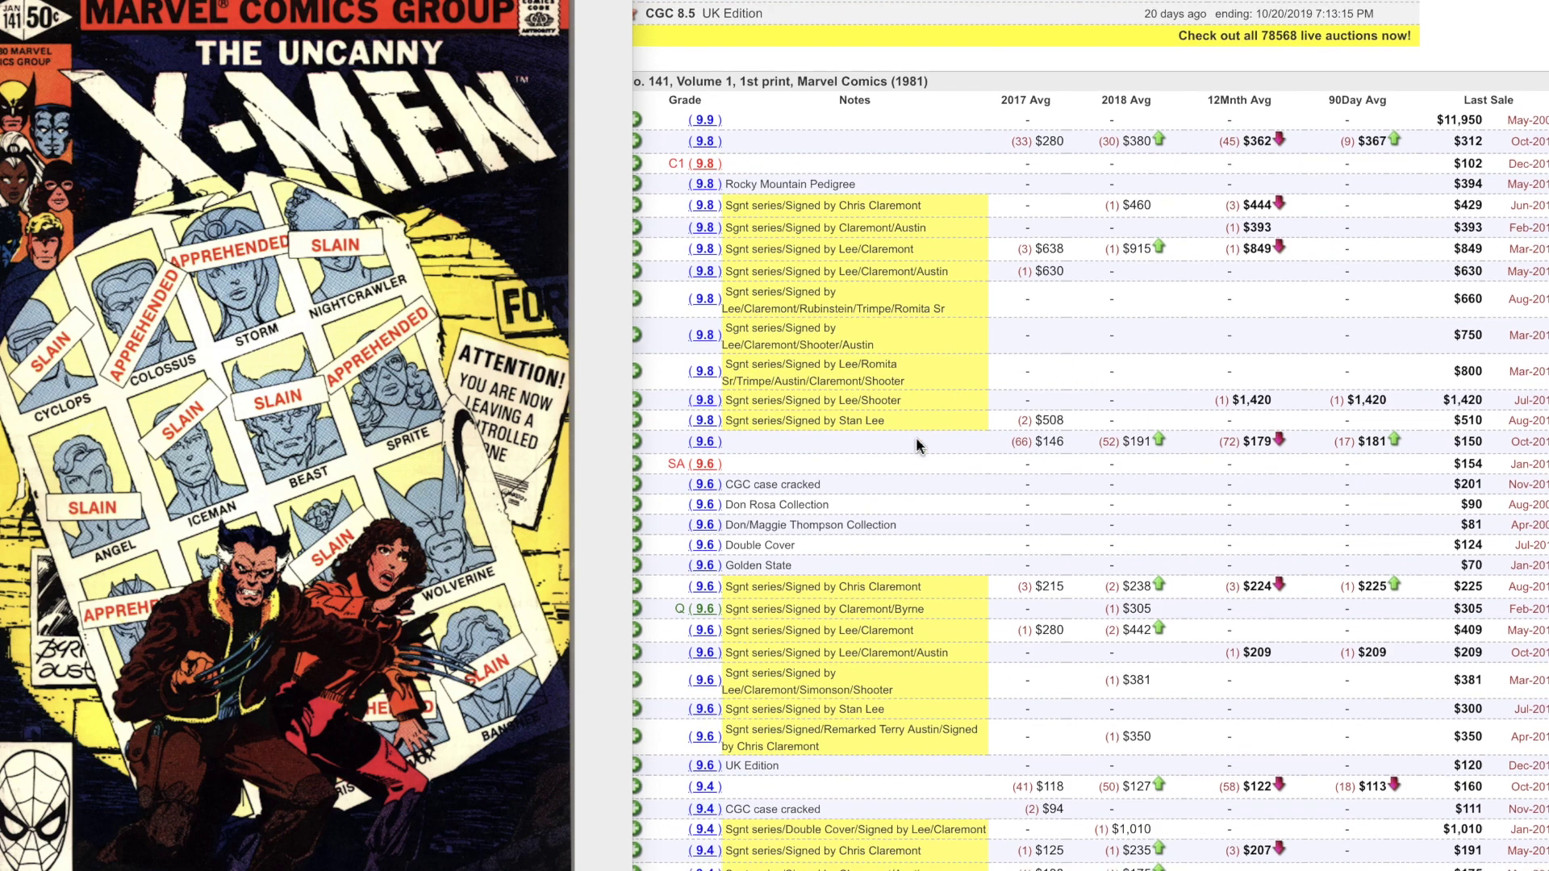
scroll(918, 445, "up", 1)
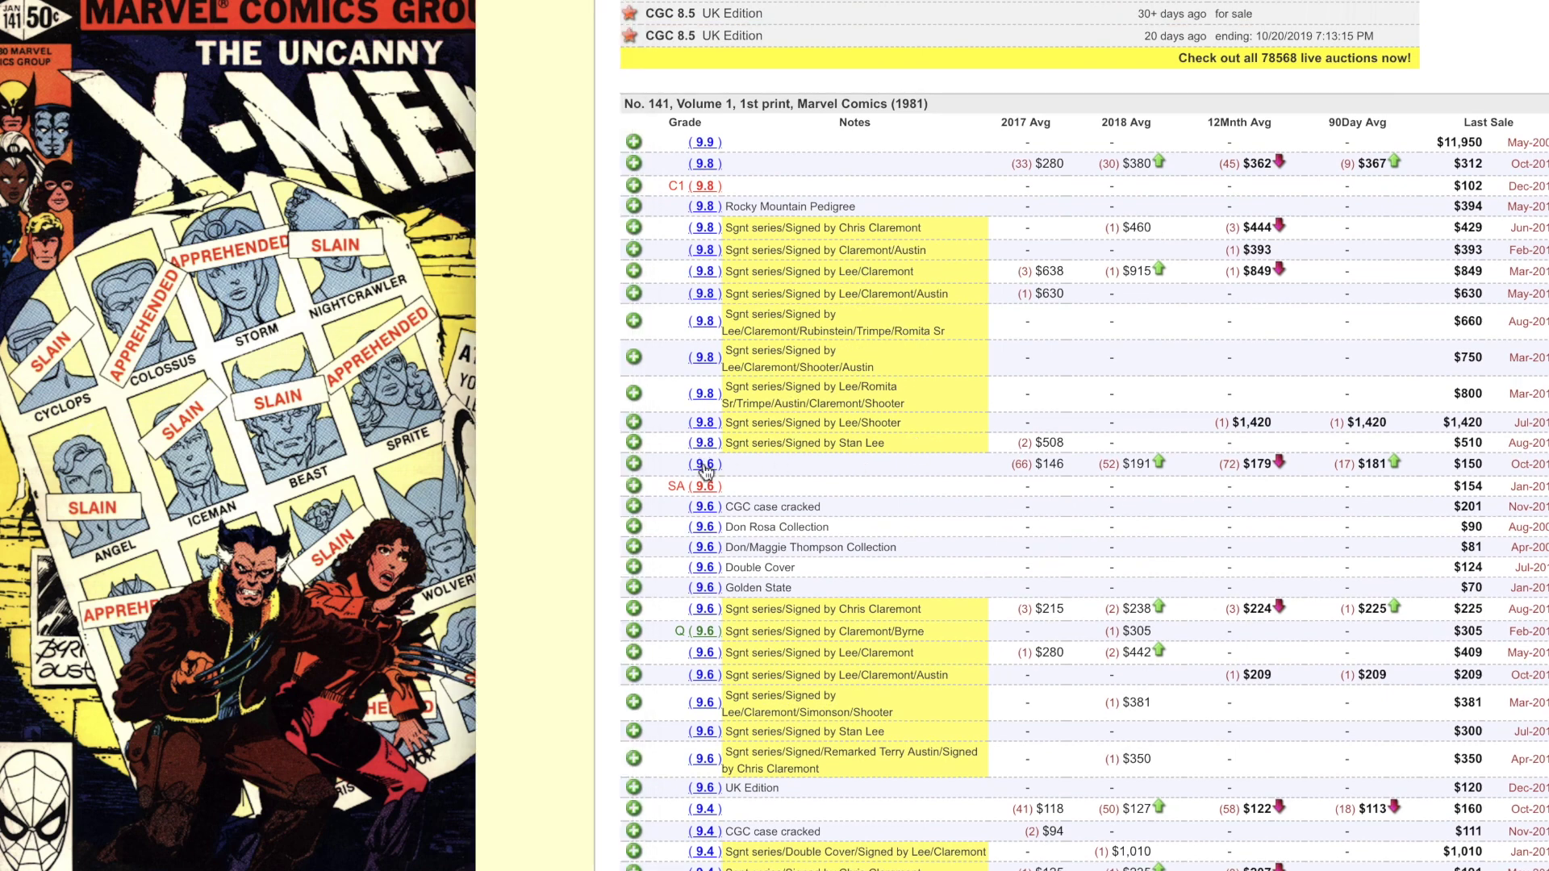
Step: Expand the 9.6 grade row to reveal its yearly sales, high/low prices and charts
left_click(704, 465)
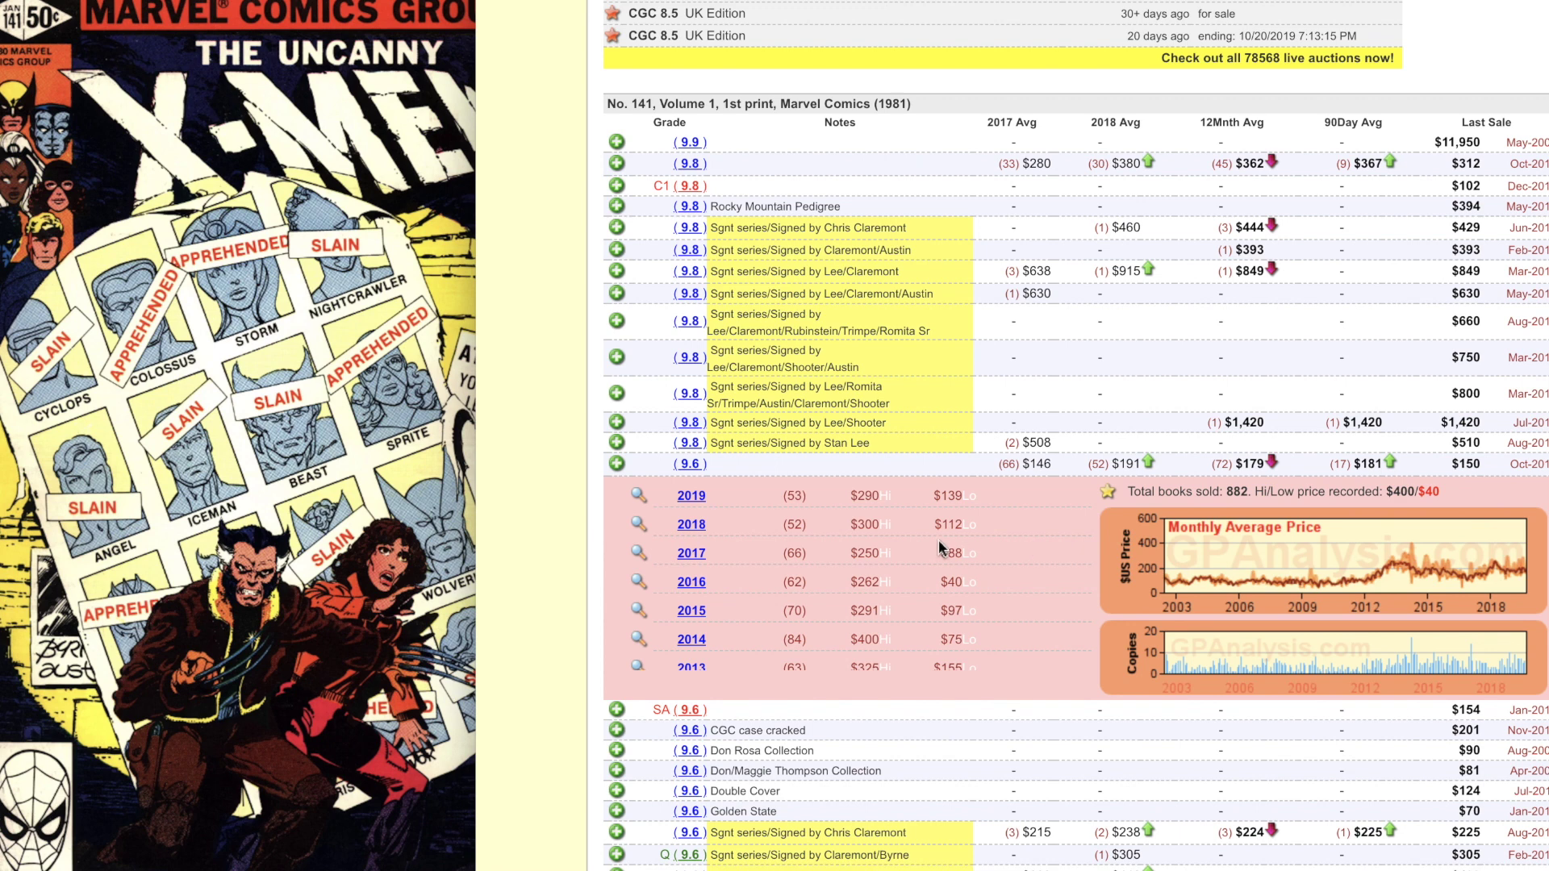
scroll(939, 542, "down", 1)
scroll(938, 542, "down", 1)
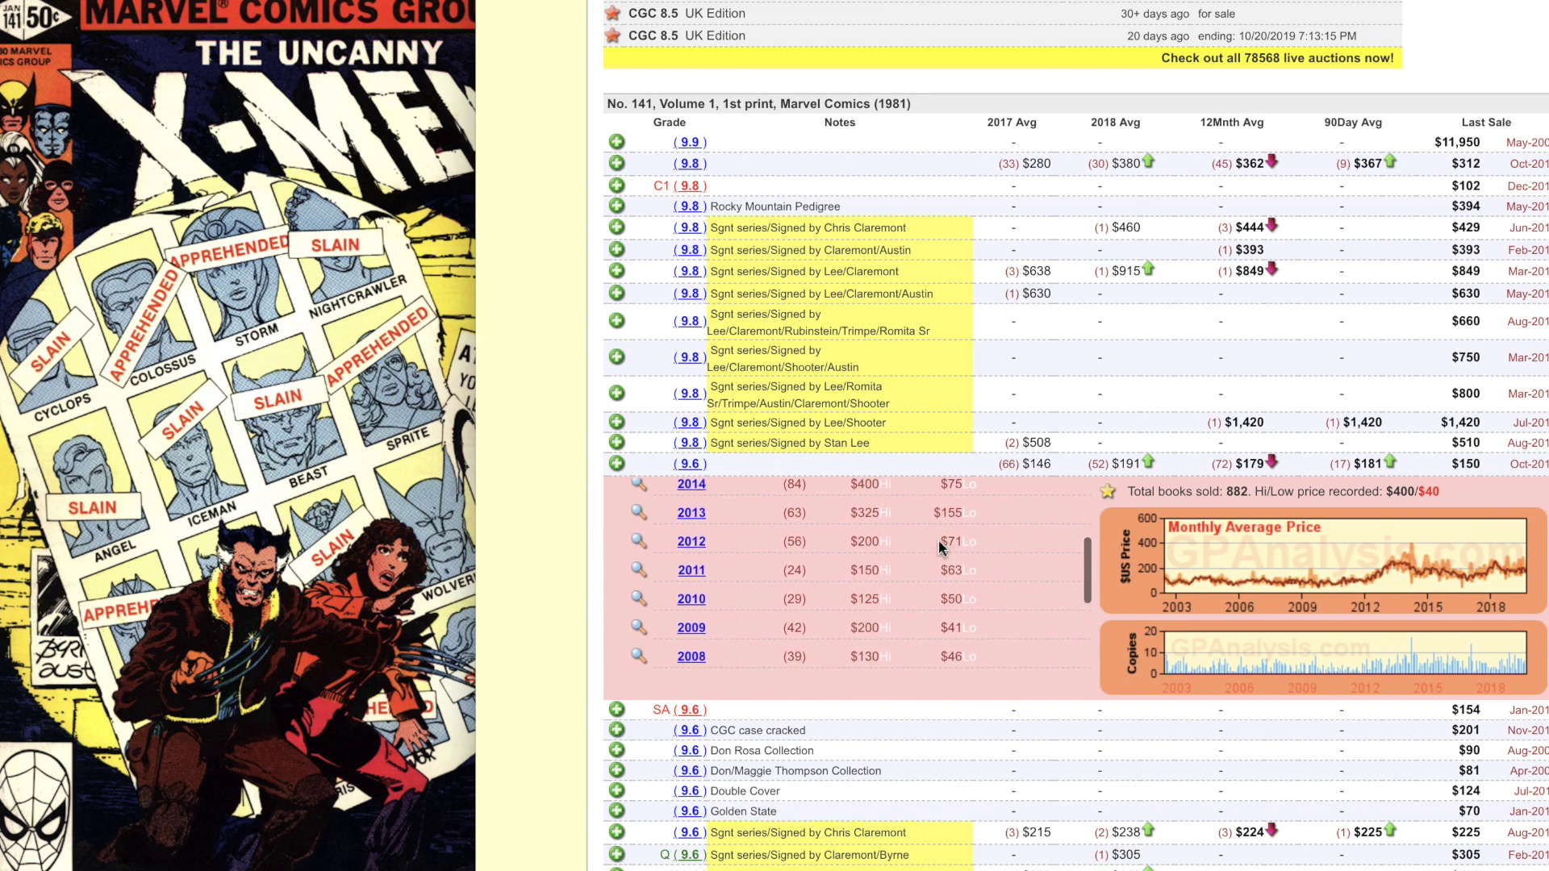
scroll(939, 544, "down", 1)
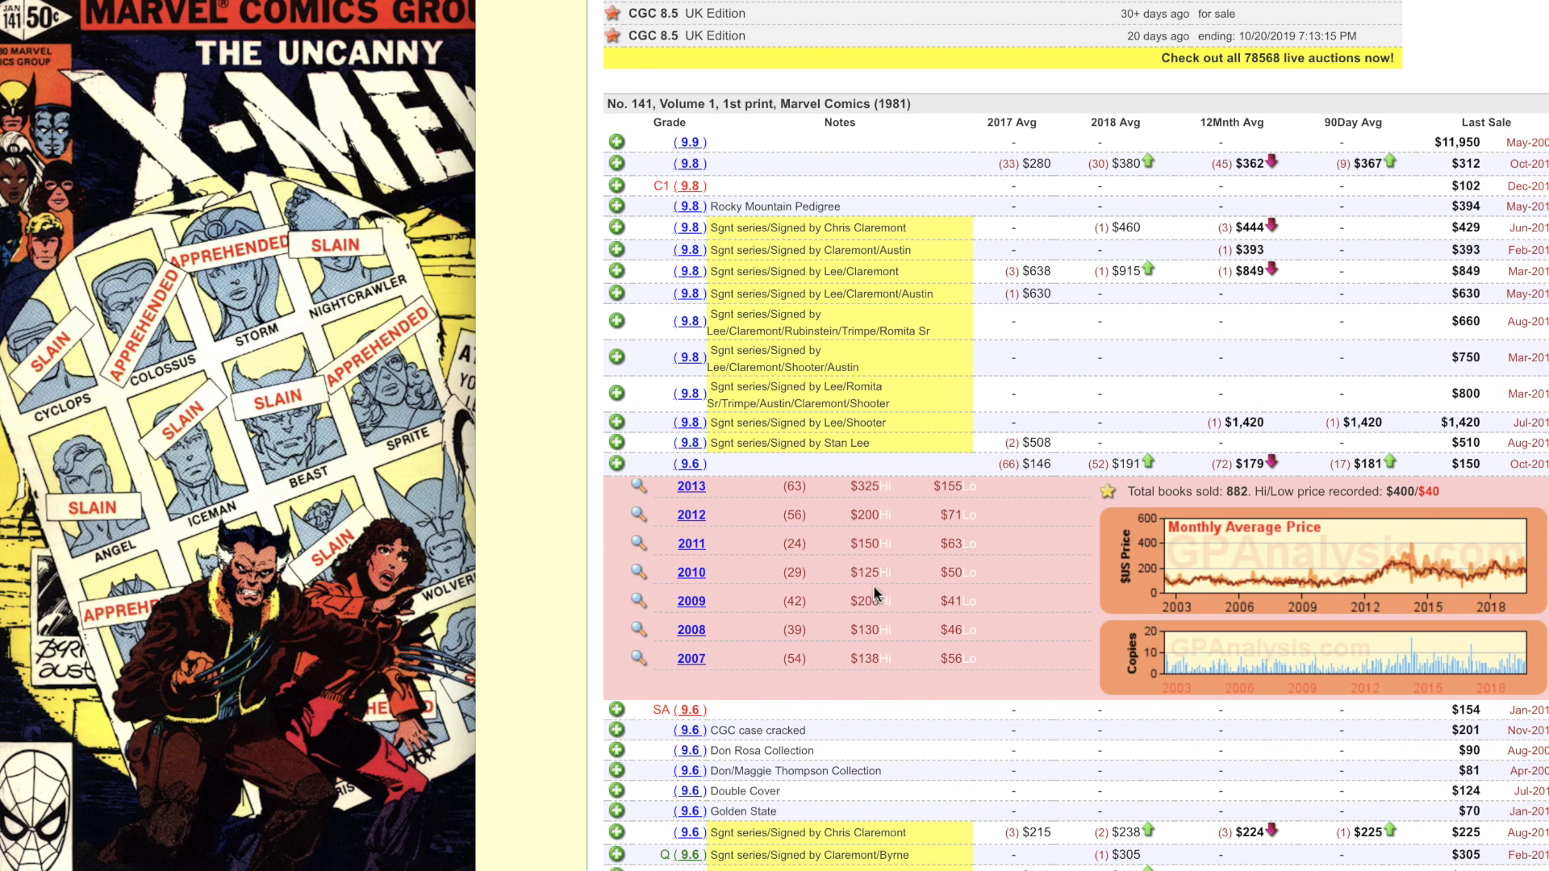
scroll(872, 585, "up", 1)
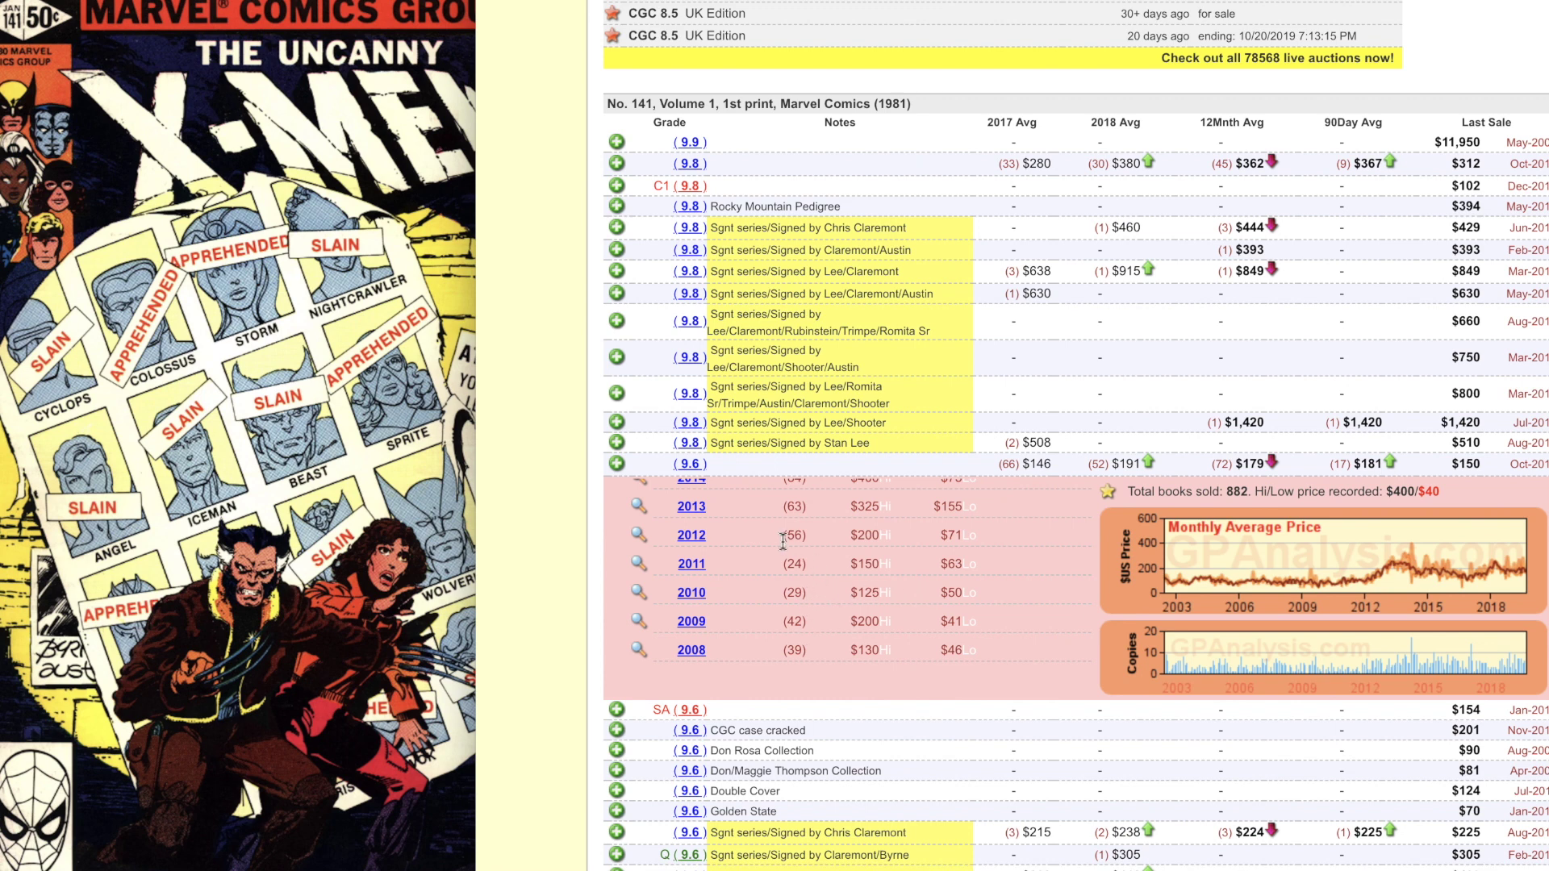
scroll(741, 554, "up", 1)
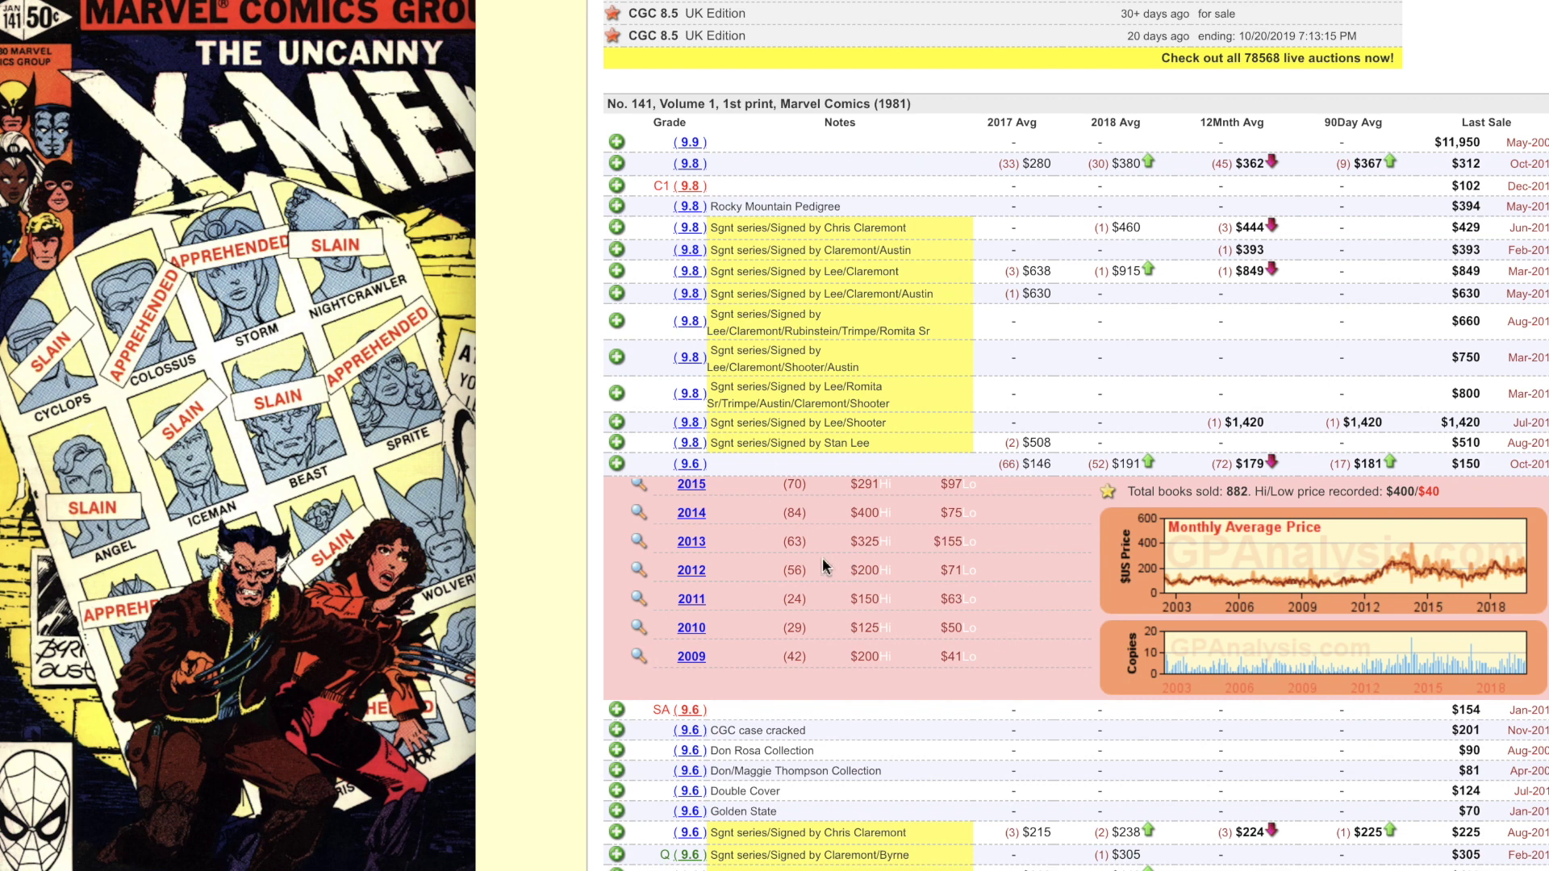
scroll(850, 567, "up", 2)
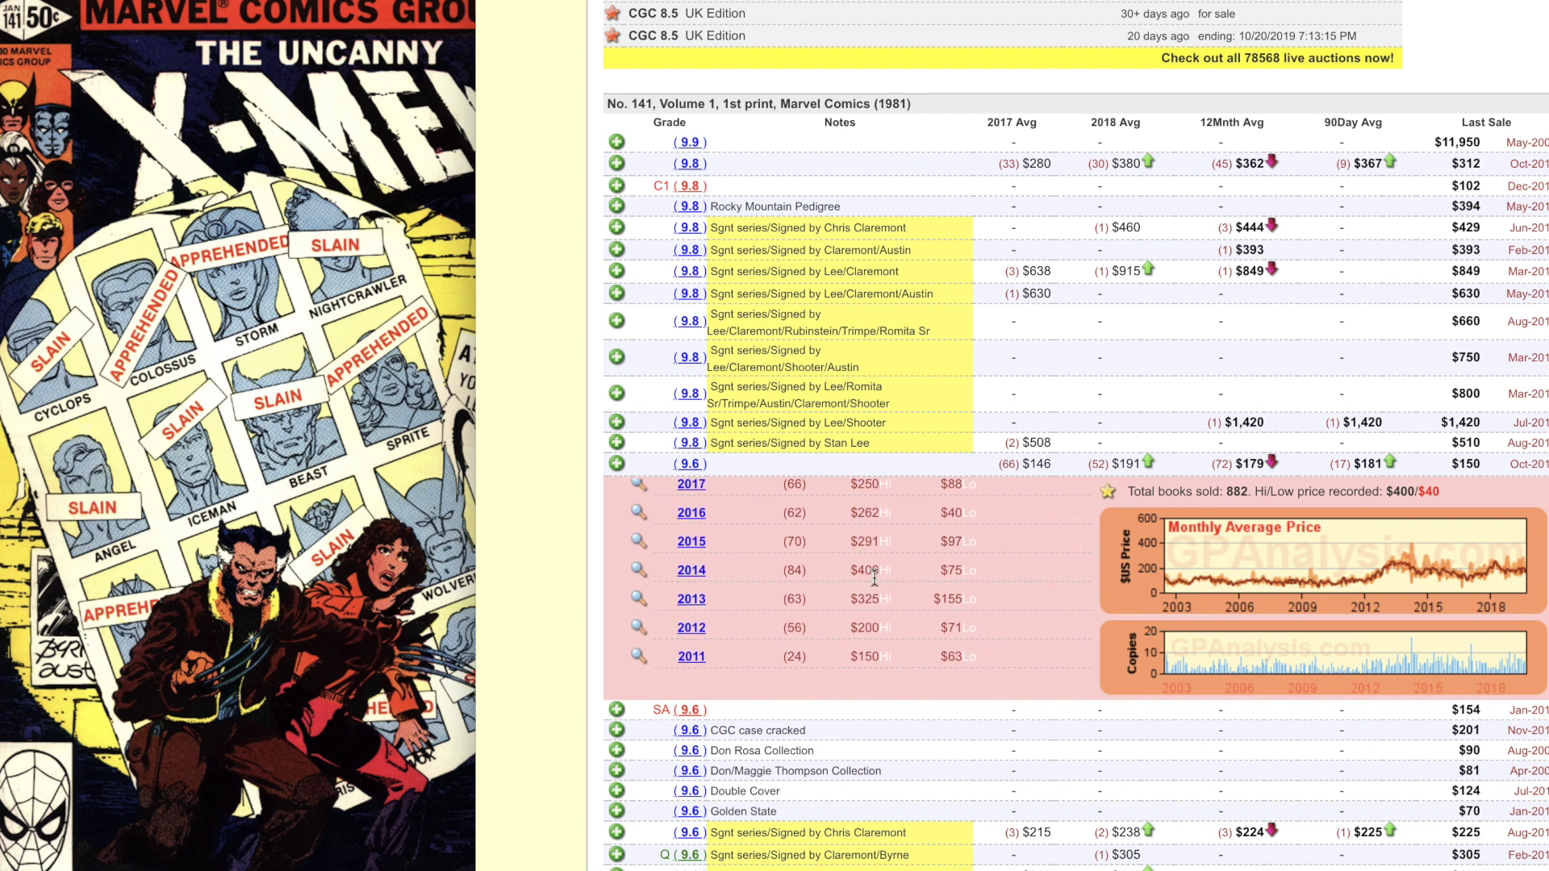
scroll(875, 581, "up", 2)
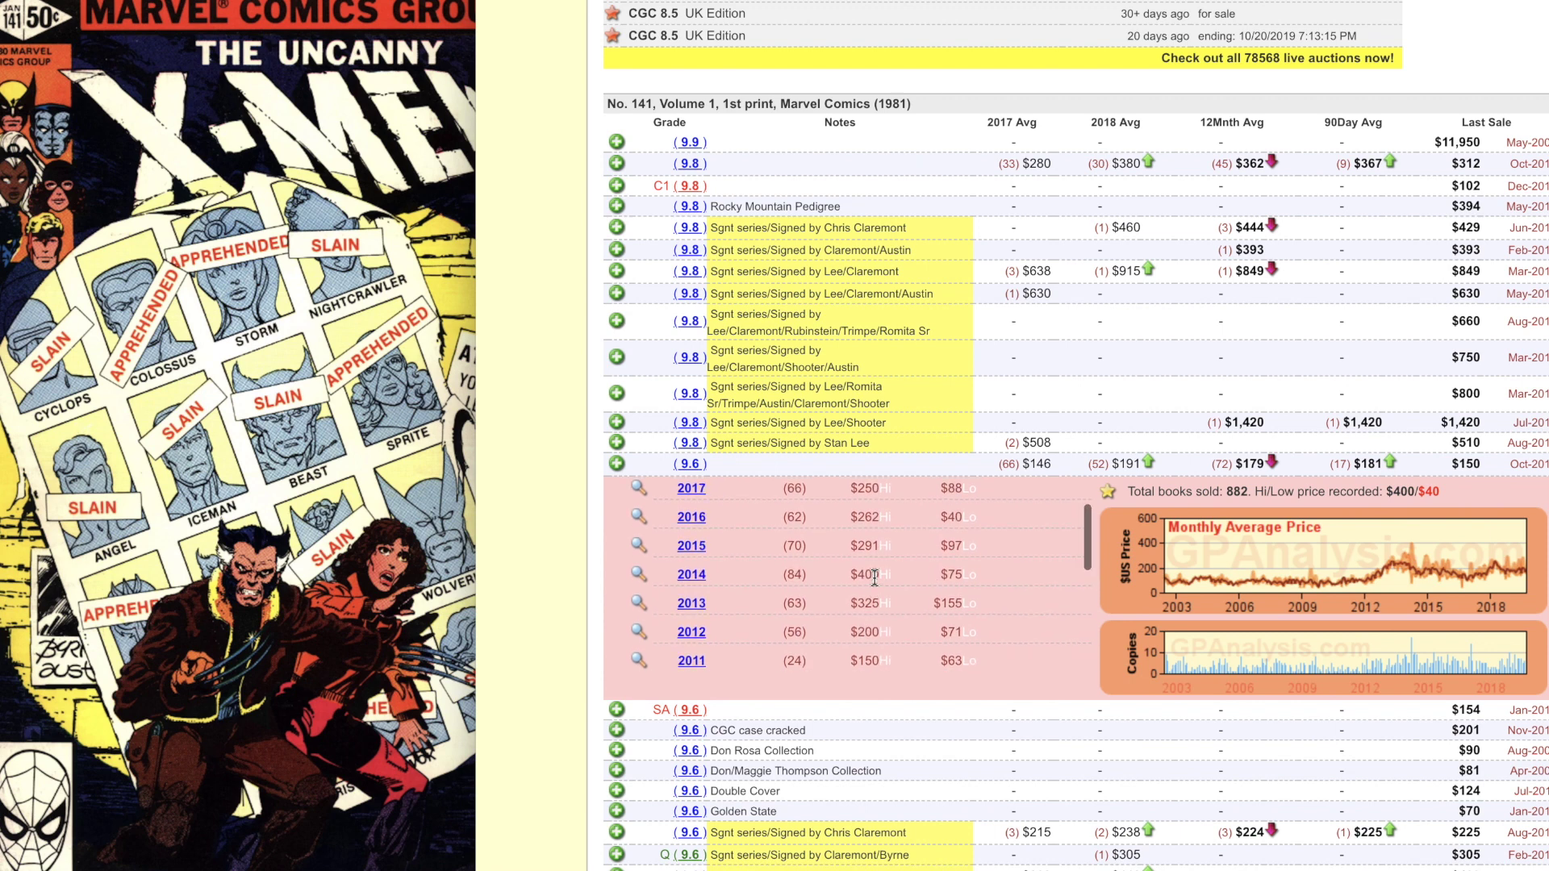
scroll(875, 583, "up", 1)
scroll(874, 583, "up", 1)
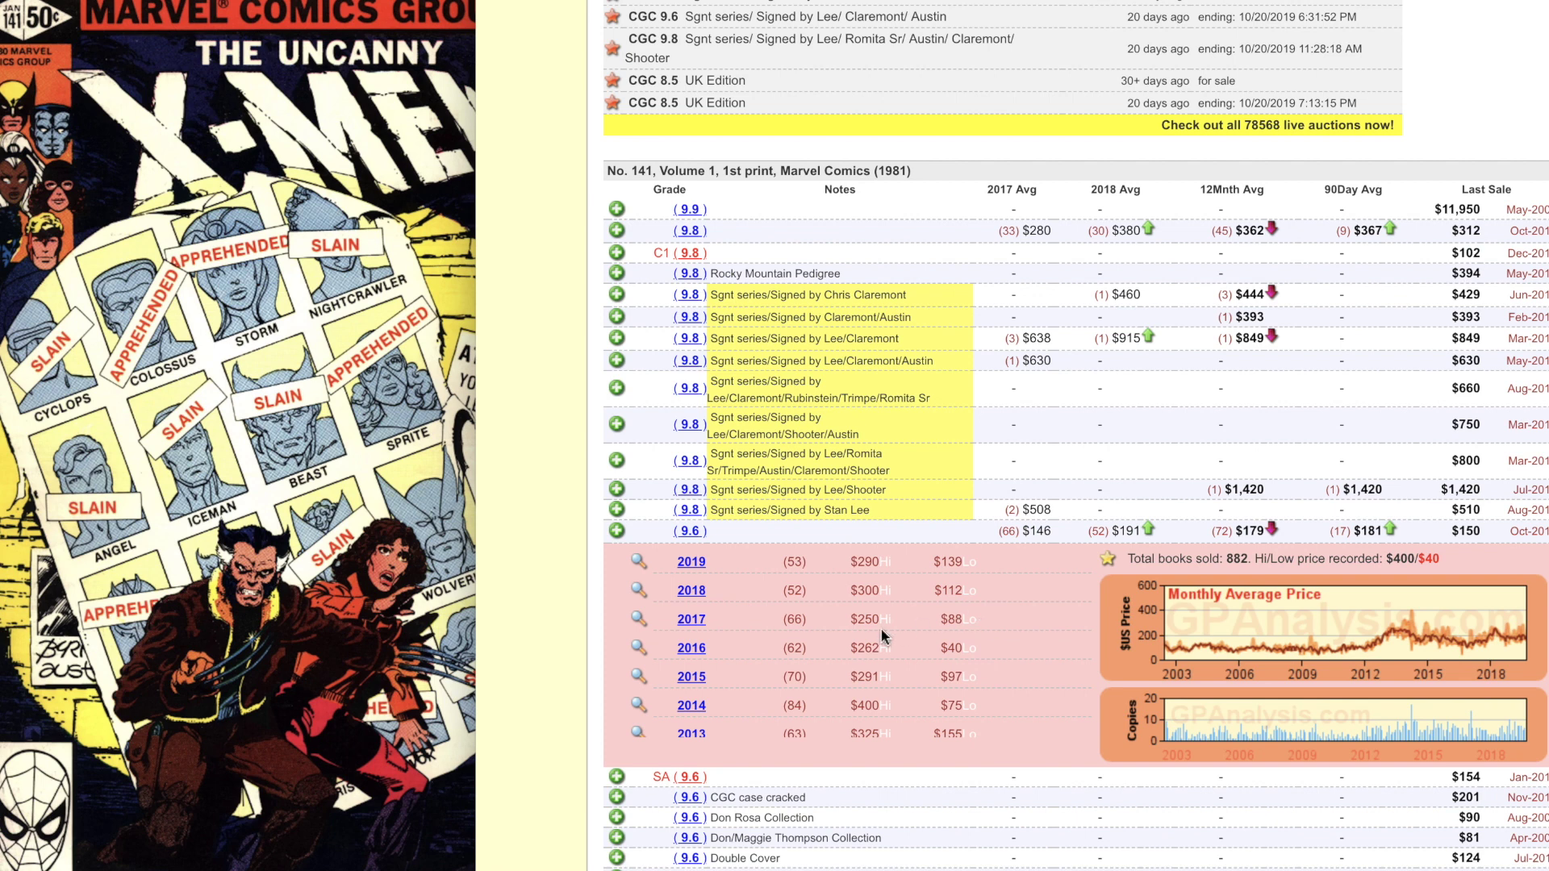
scroll(881, 629, "down", 1)
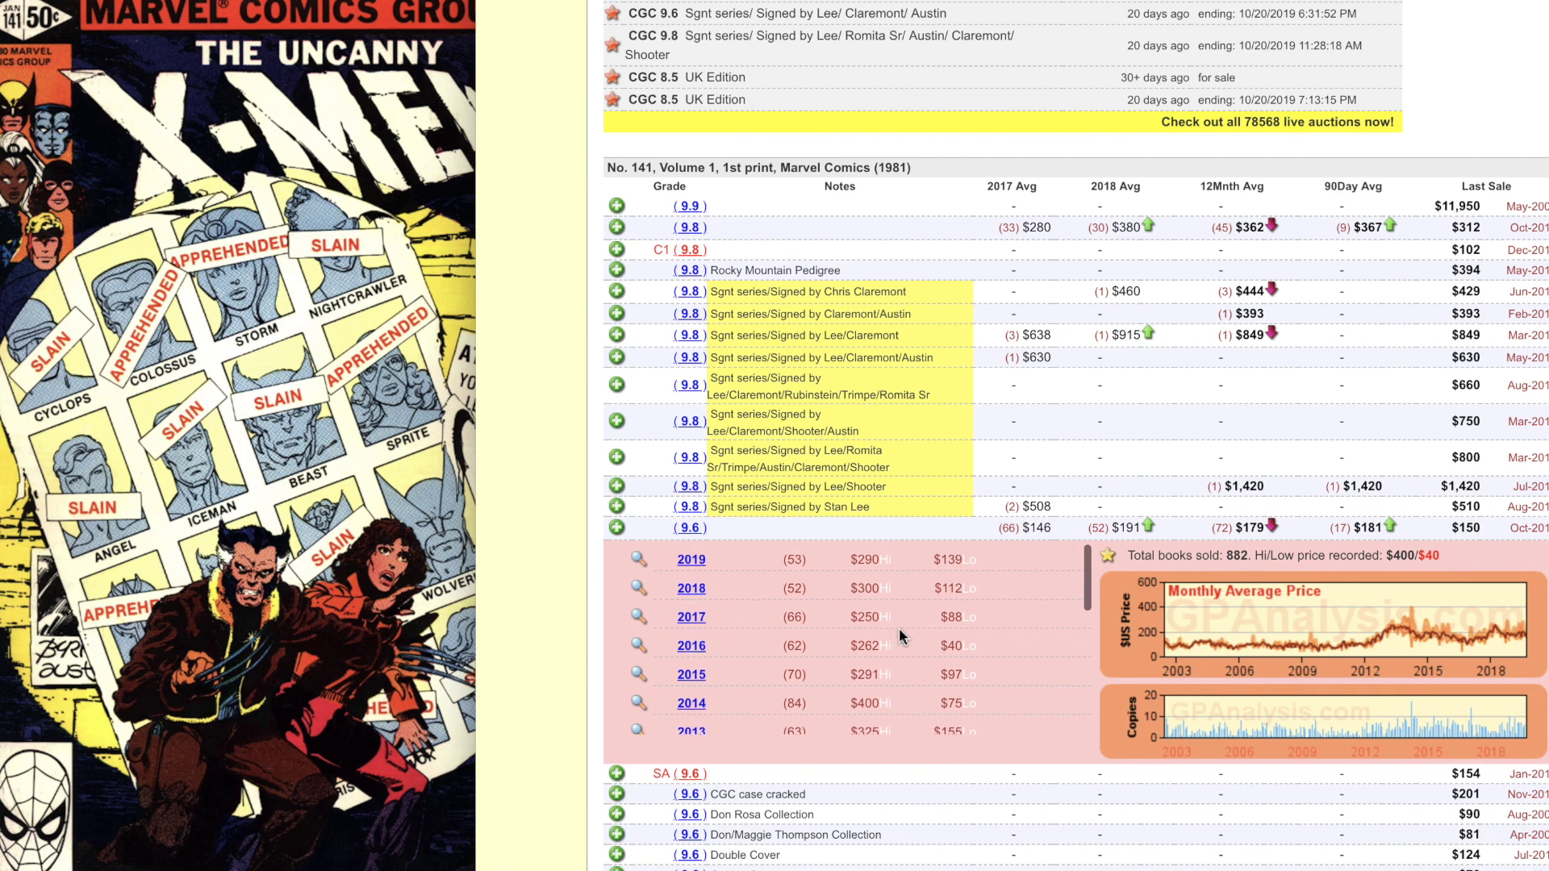
scroll(895, 631, "up", 1)
scroll(958, 628, "up", 2)
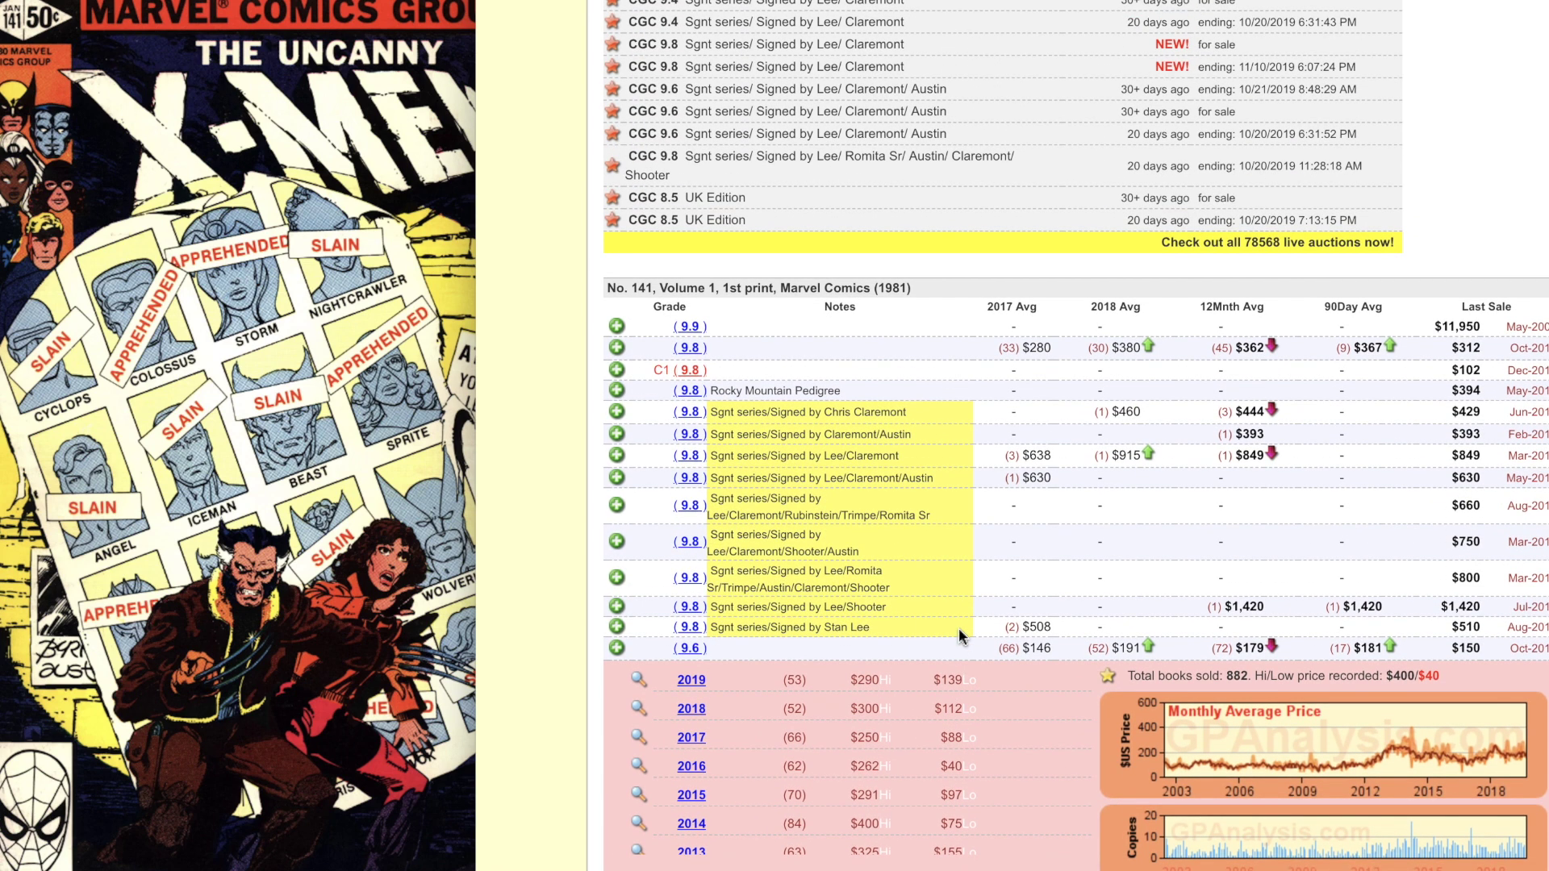
scroll(958, 632, "up", 1)
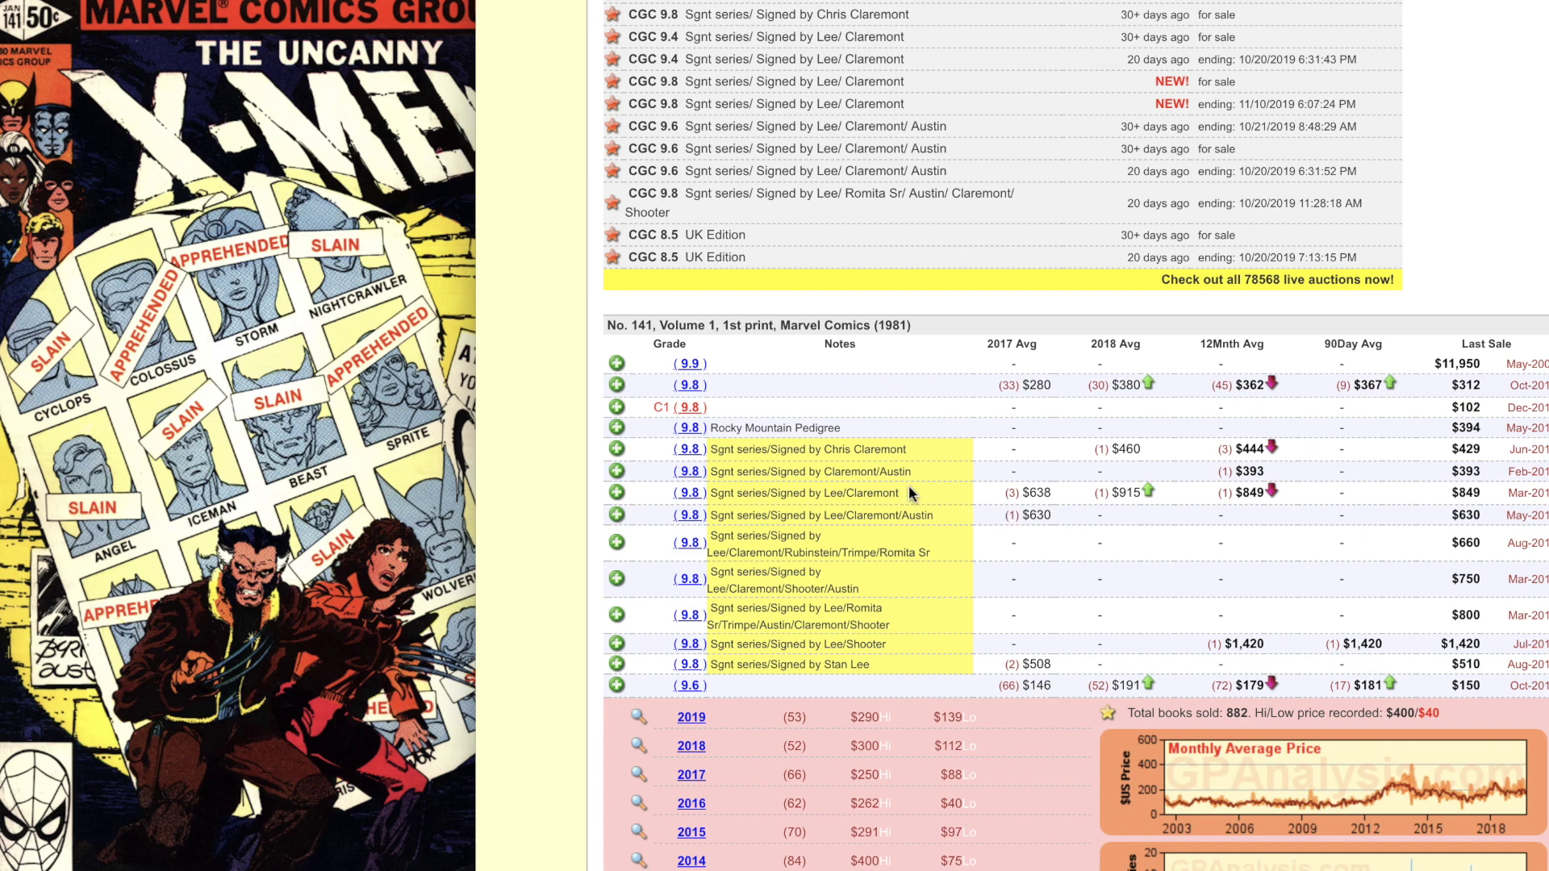
scroll(910, 485, "down", 1)
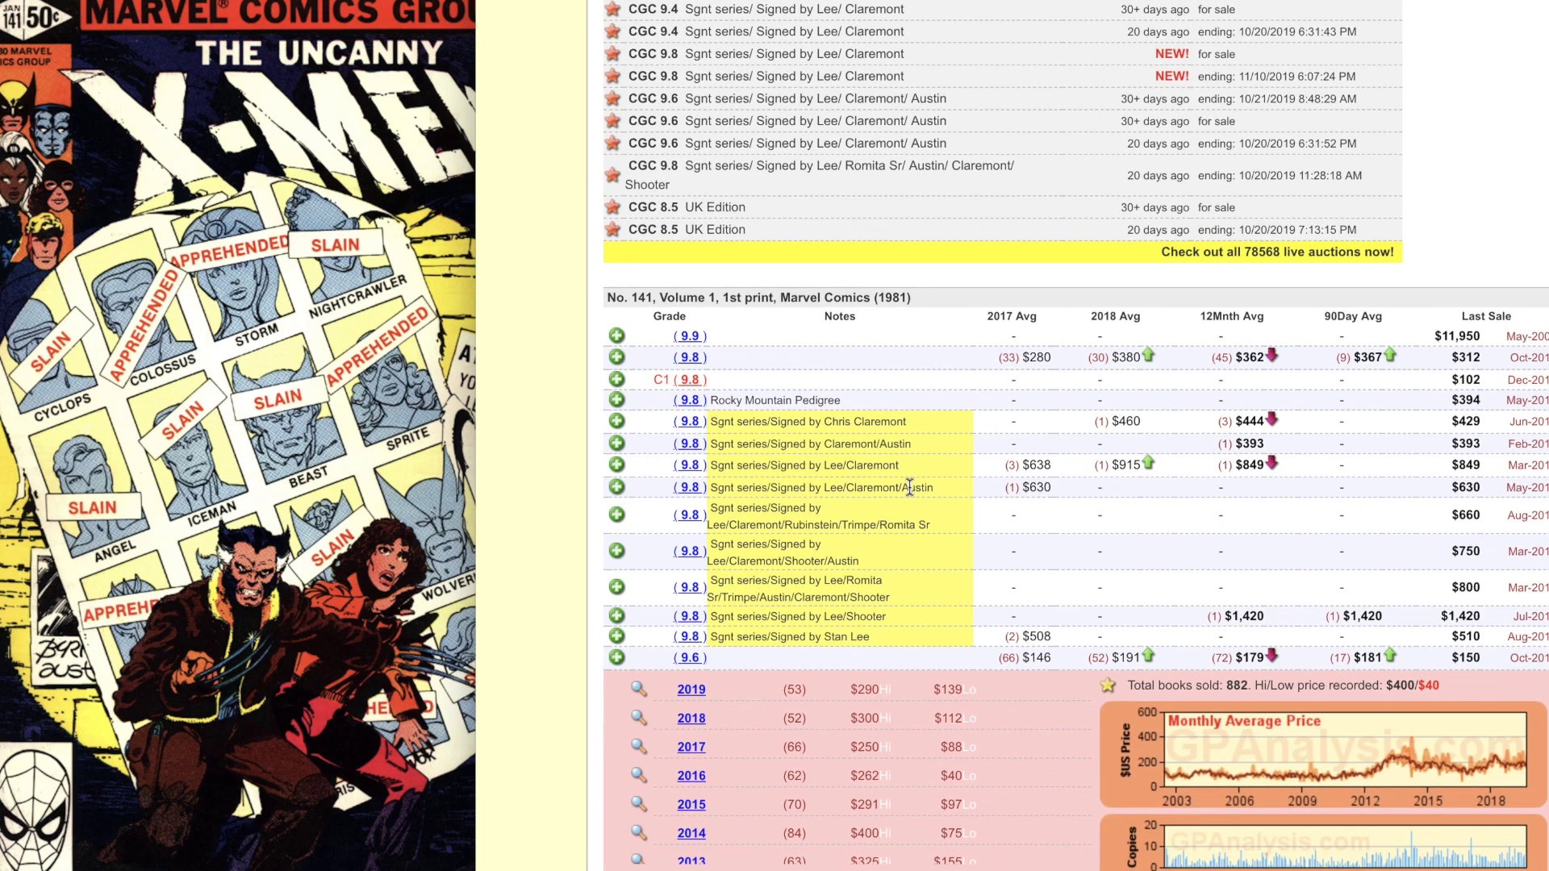
scroll(909, 486, "up", 2)
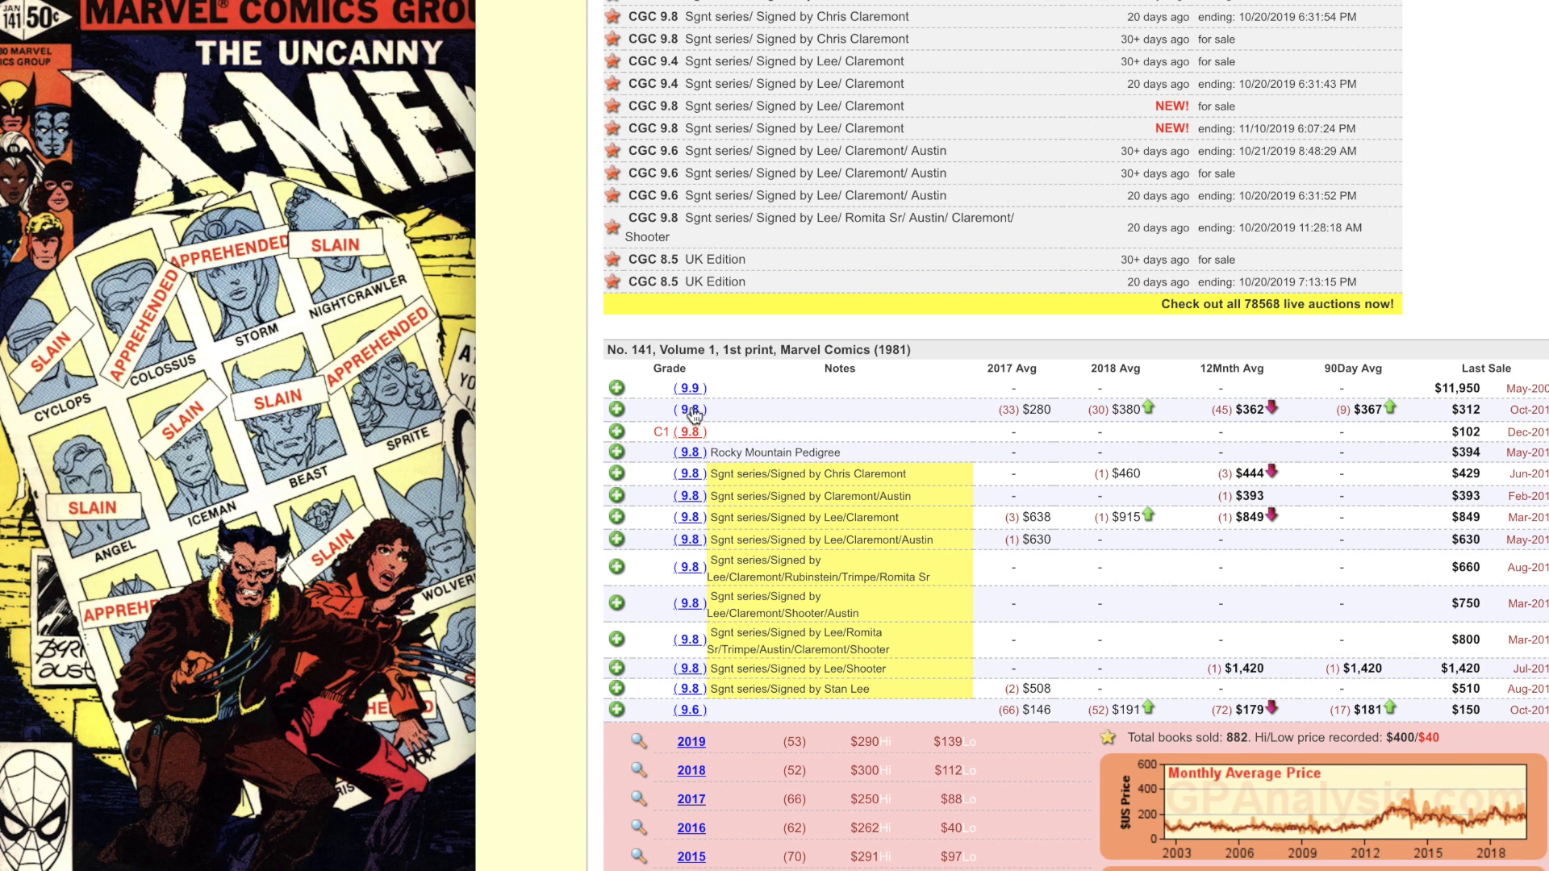
Step: Expand the top 9.8 row to show 548 sales, $680/$103 extremes and monthly charts
left_click(693, 413)
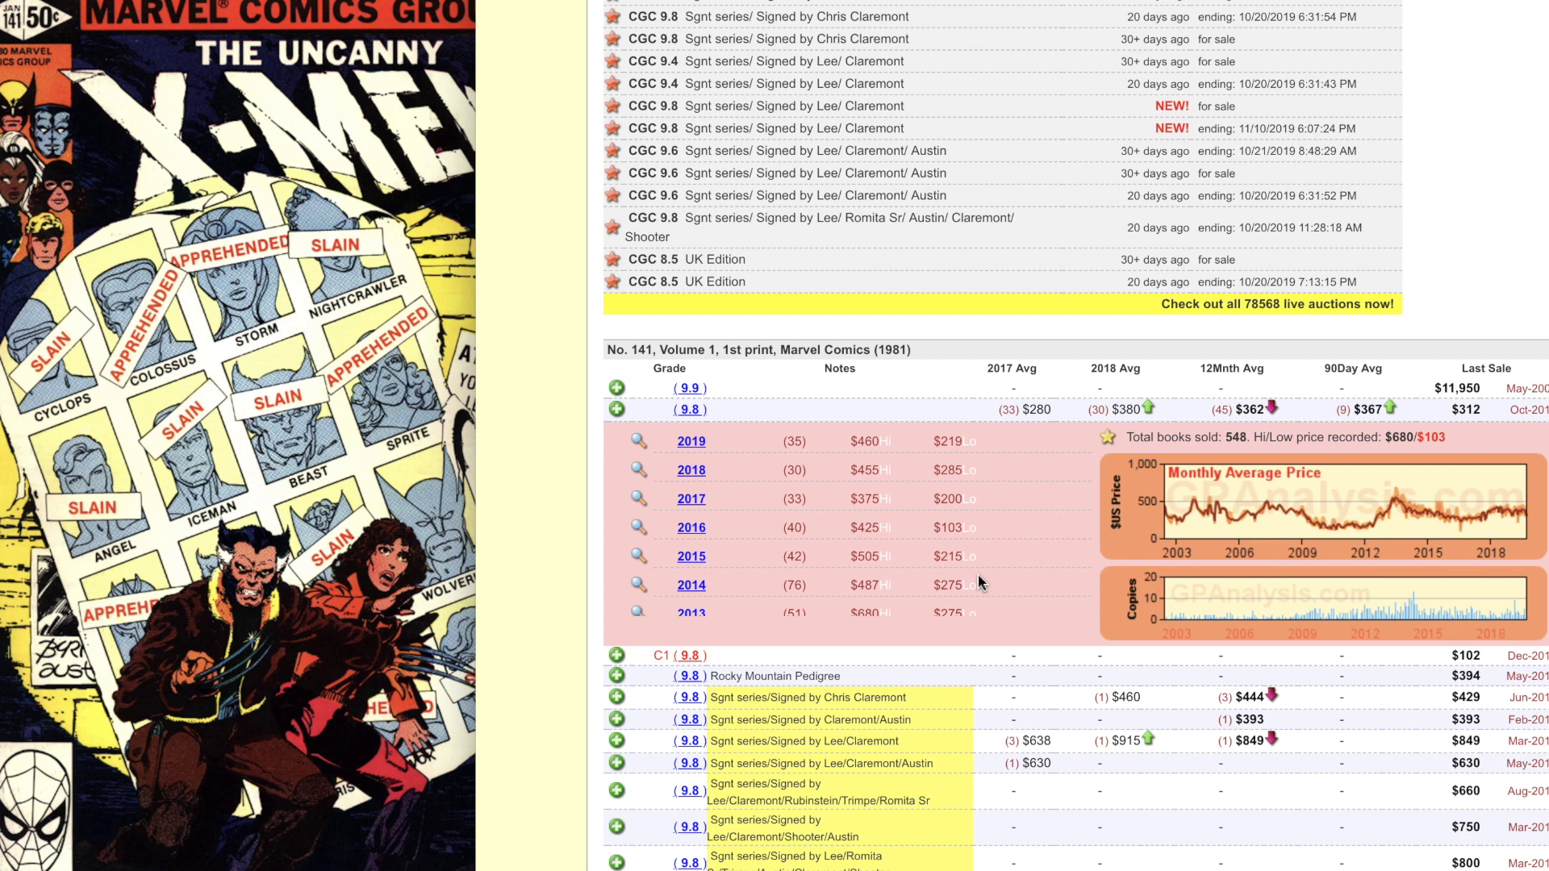
scroll(978, 582, "down", 1)
scroll(978, 581, "up", 1)
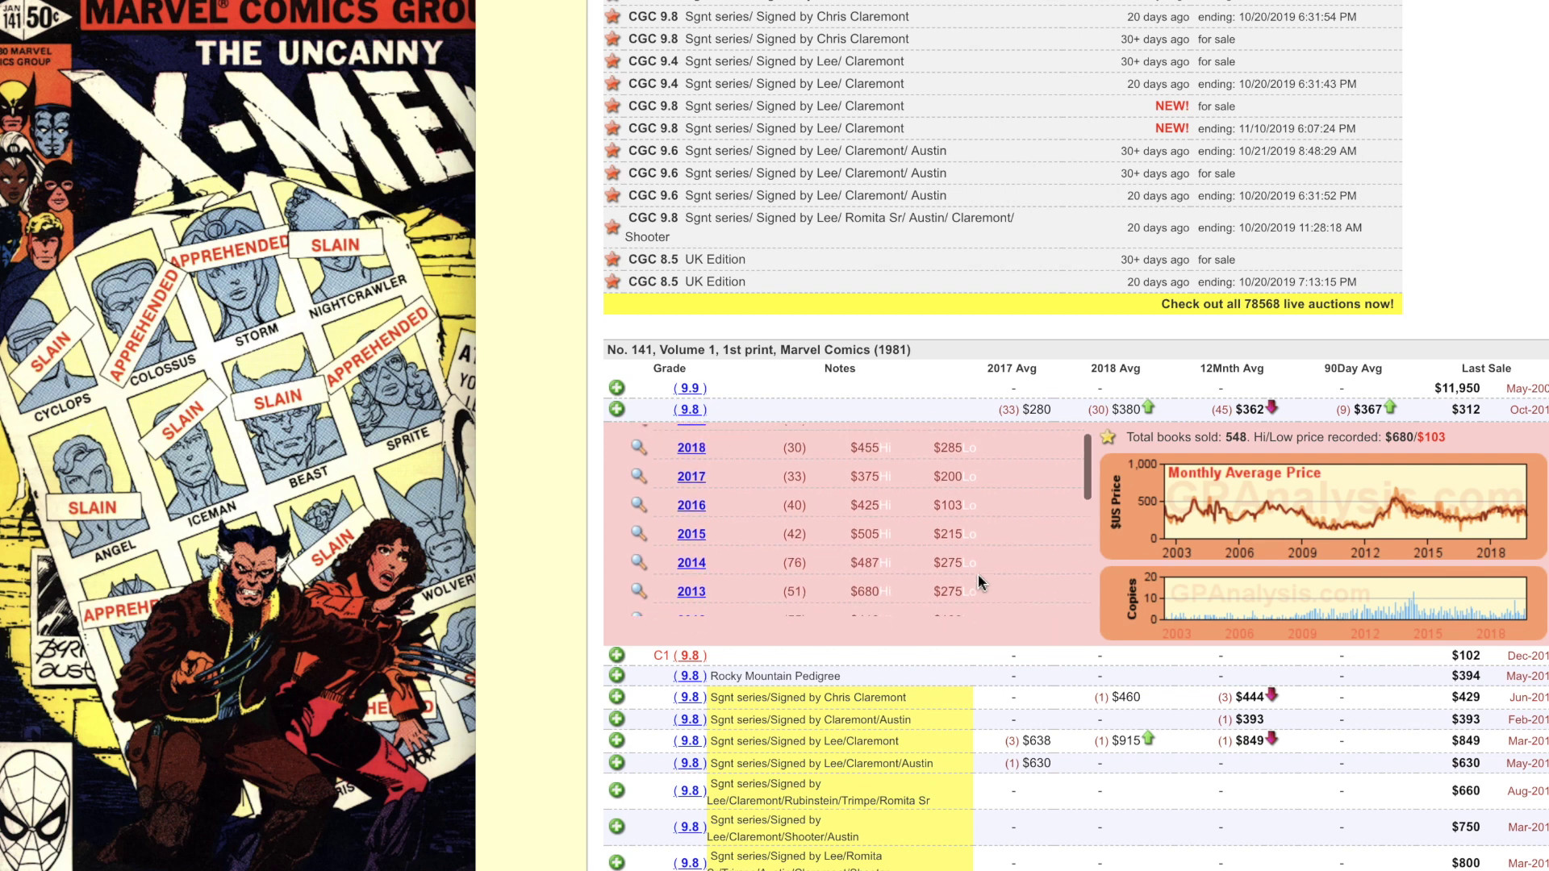
scroll(978, 580, "up", 1)
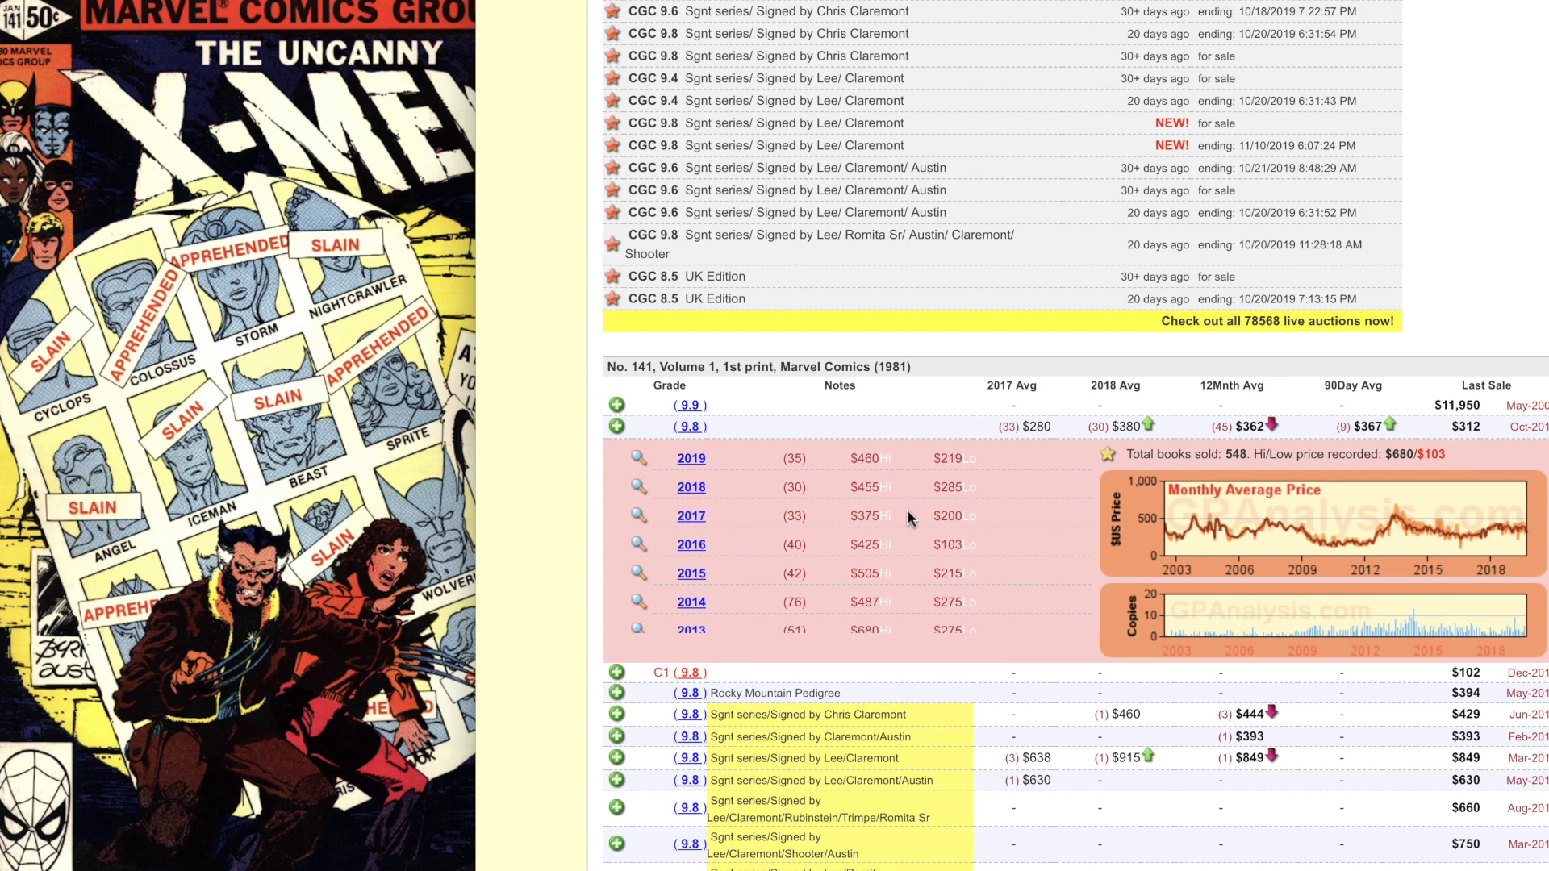
scroll(911, 518, "down", 1)
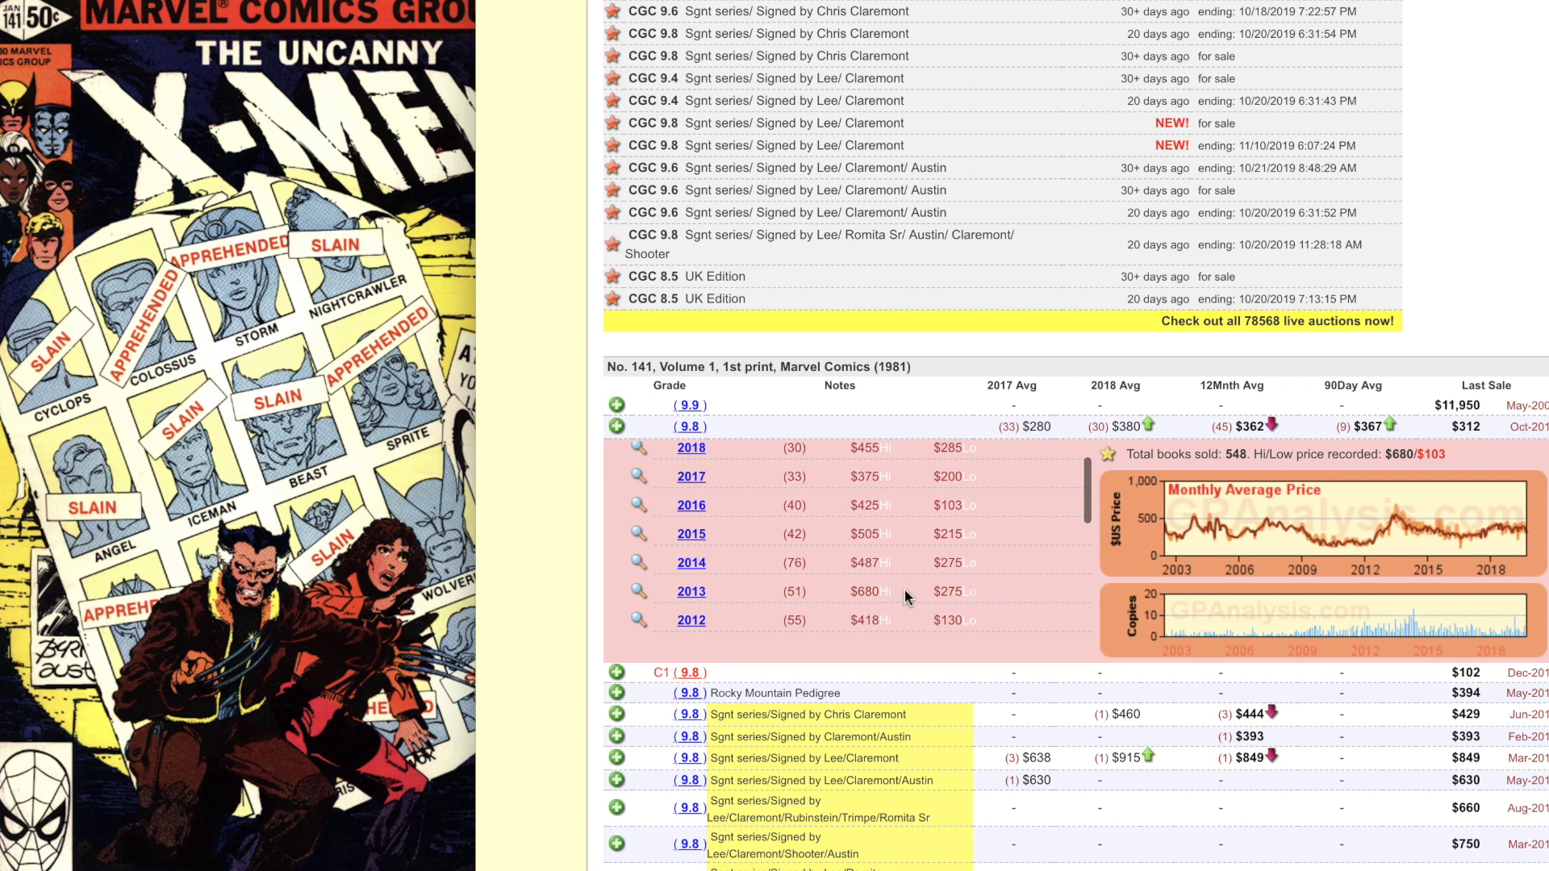
scroll(899, 586, "down", 1)
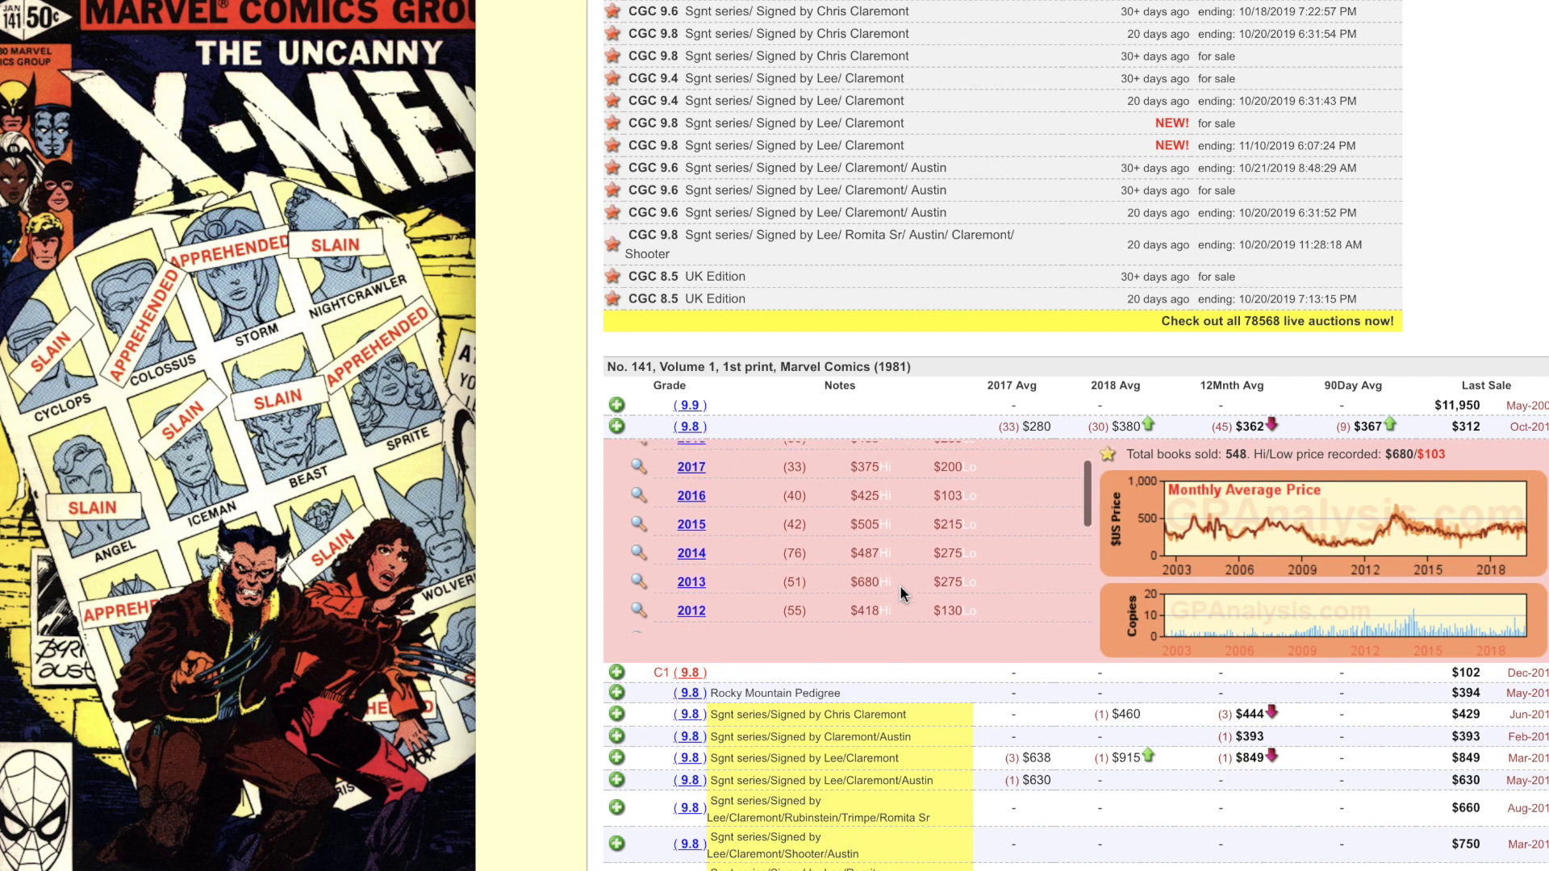
scroll(901, 587, "down", 1)
scroll(900, 588, "down", 1)
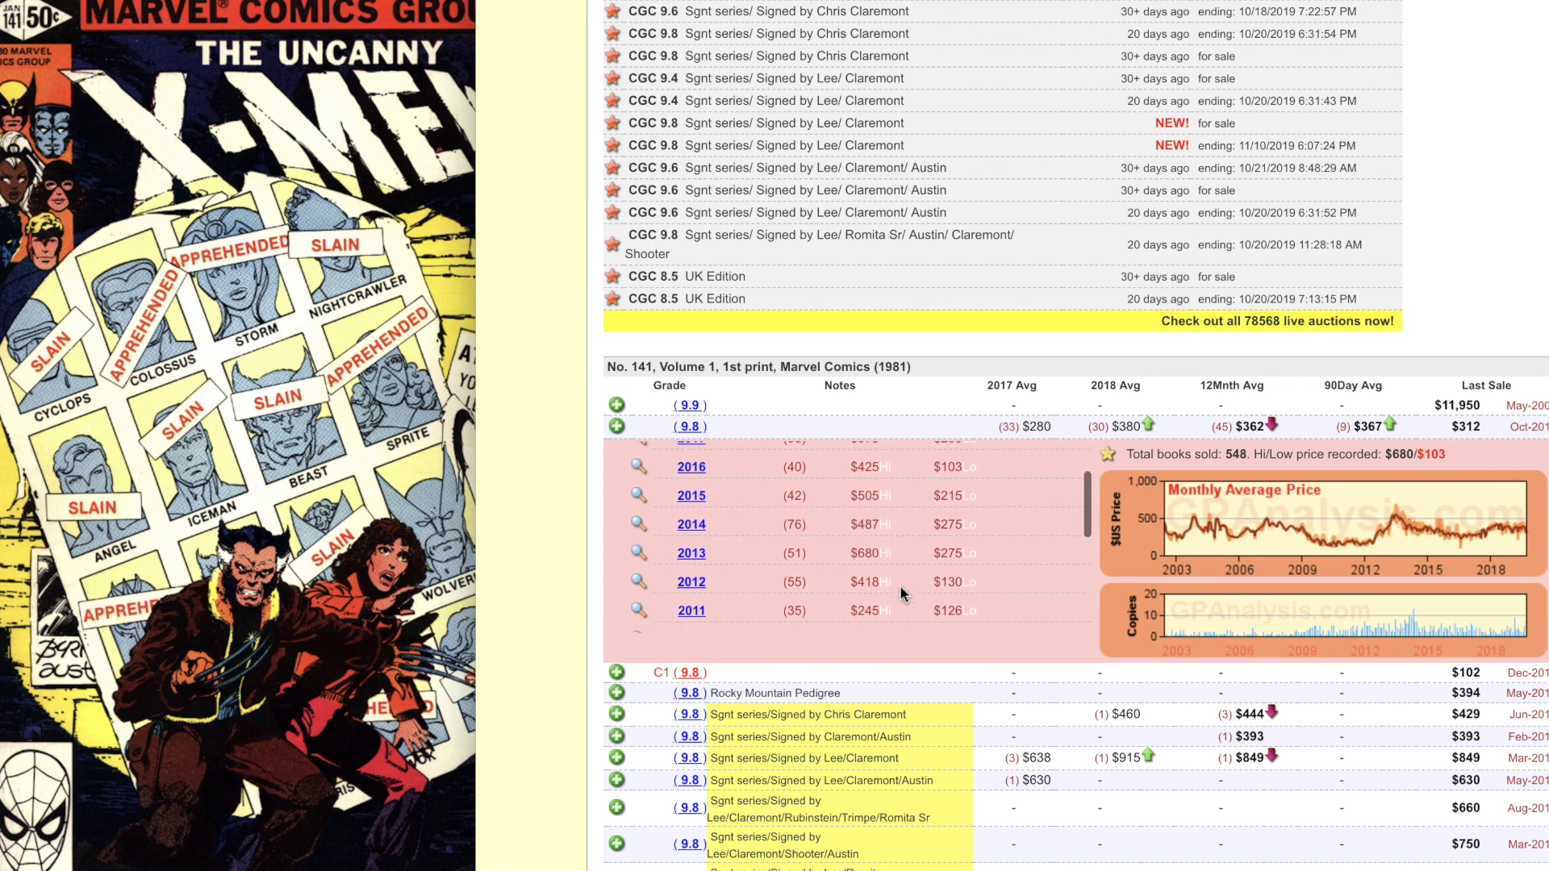
scroll(899, 594, "down", 1)
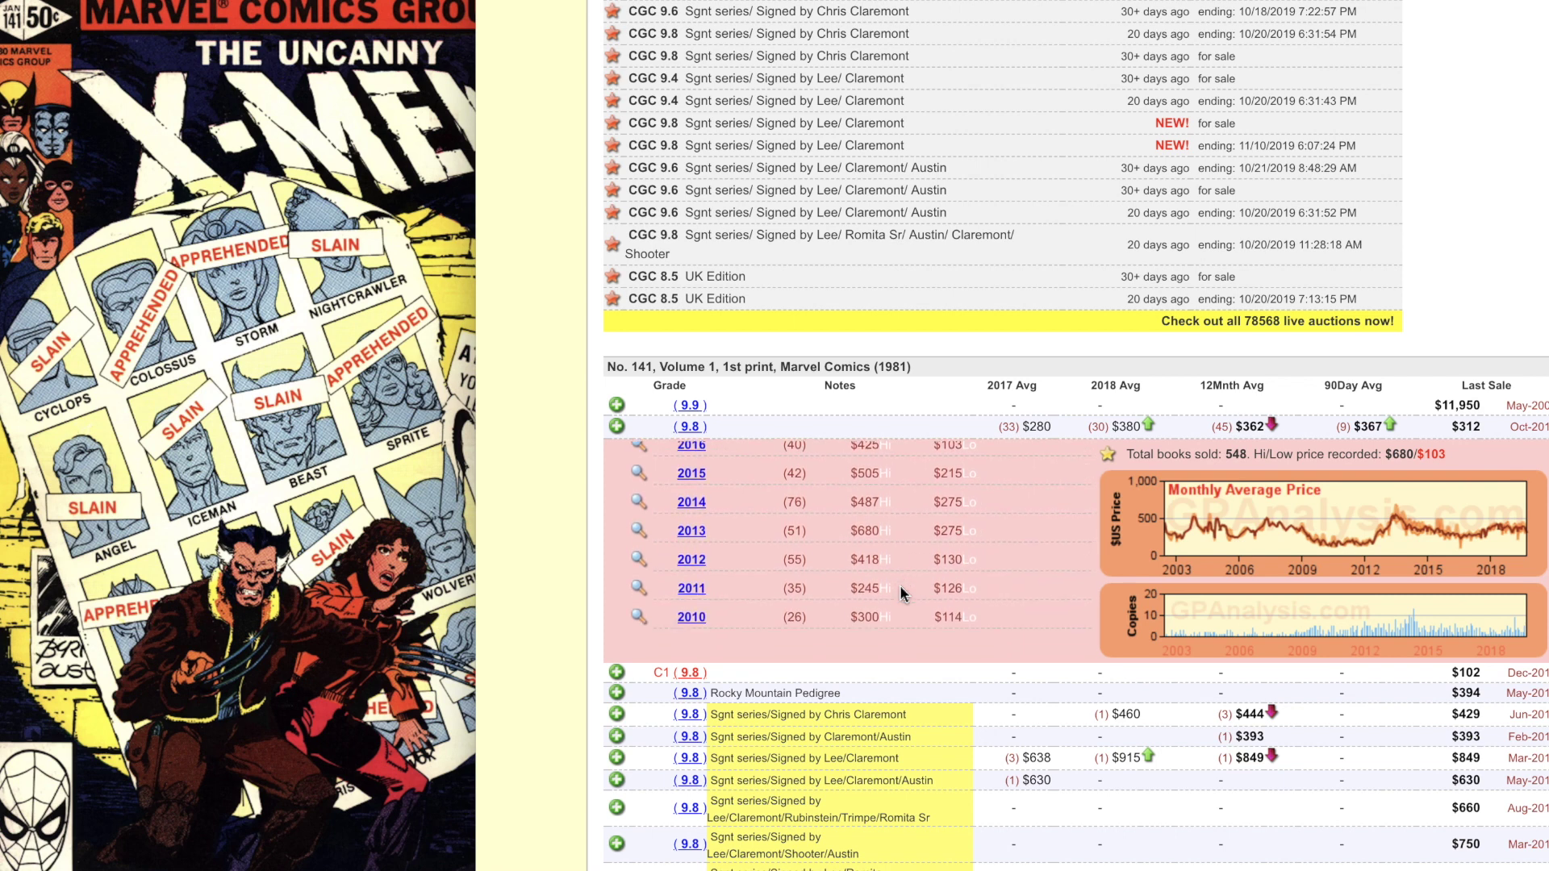
scroll(901, 587, "up", 1)
scroll(900, 586, "up", 1)
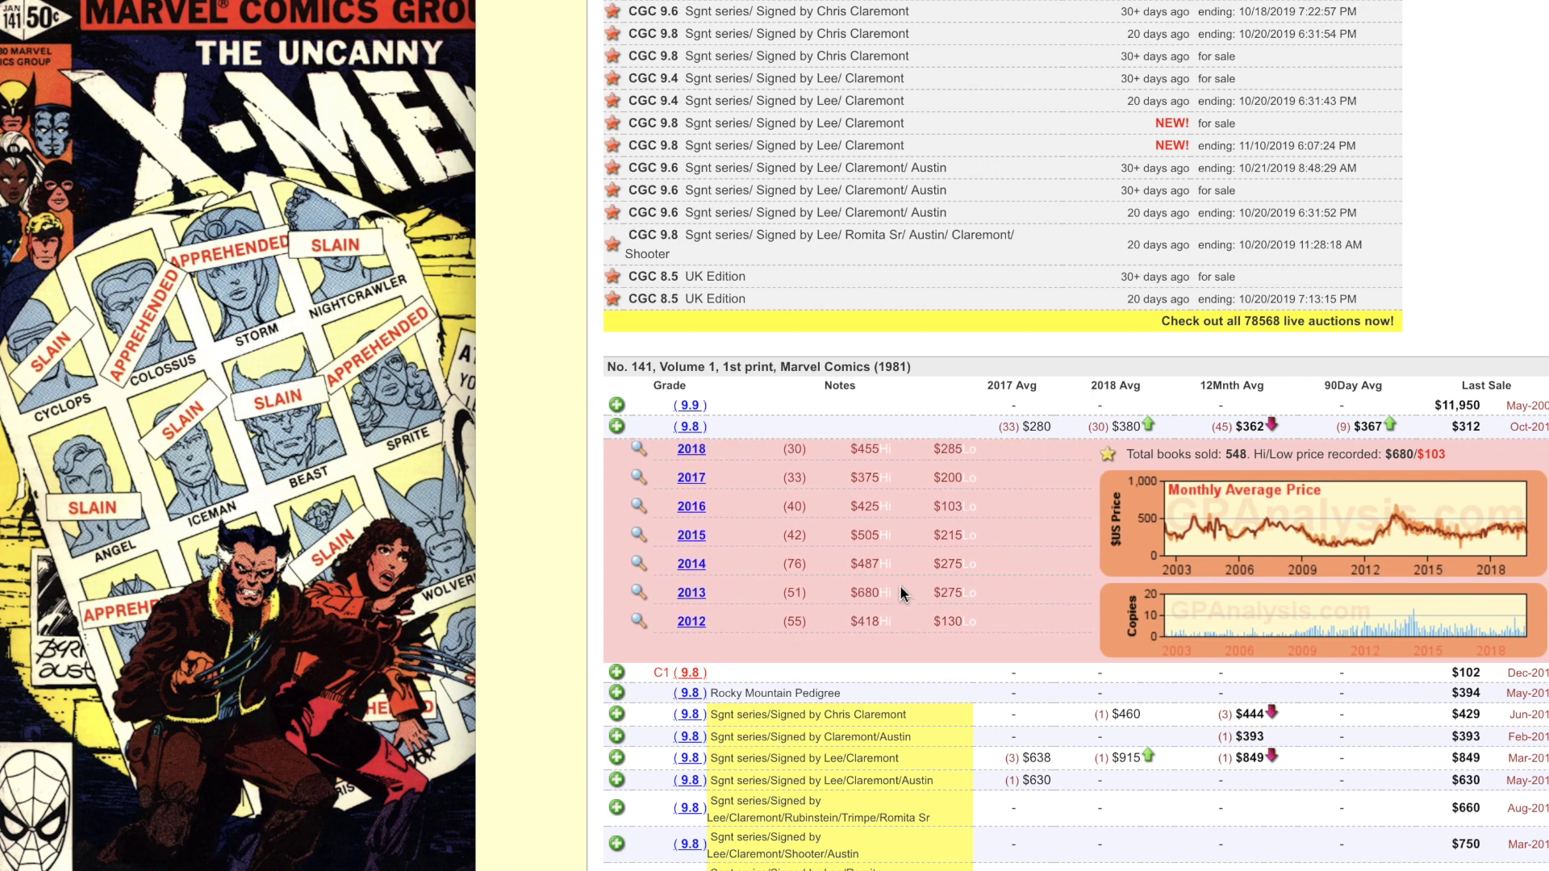